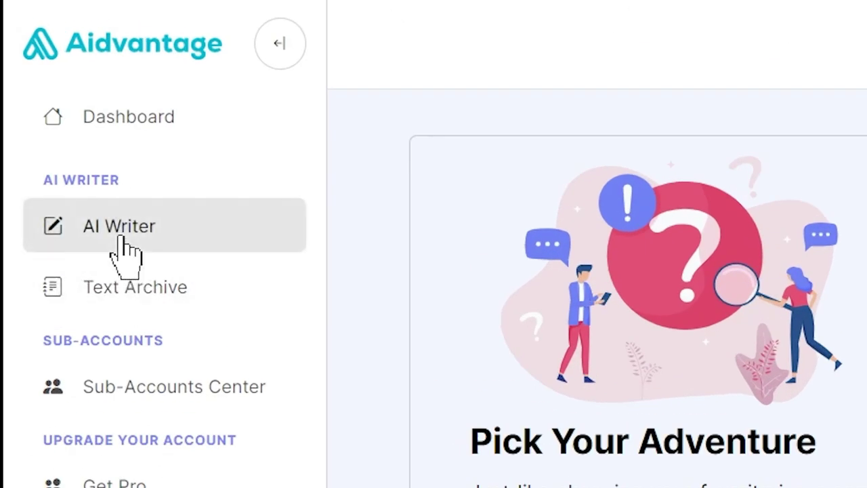
# Step: Open the AI Writer and browse the Ads, Marketing Frameworks and Social Media templates
pyautogui.click(118, 241)
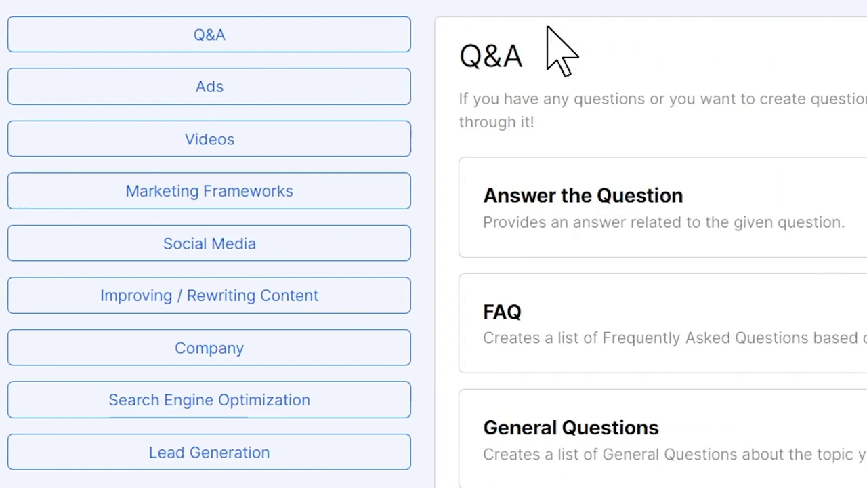
pyautogui.click(241, 95)
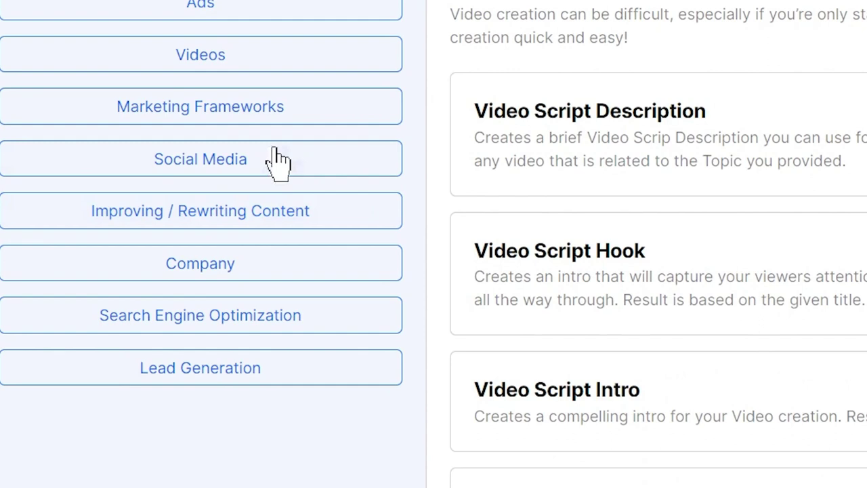
pyautogui.click(240, 122)
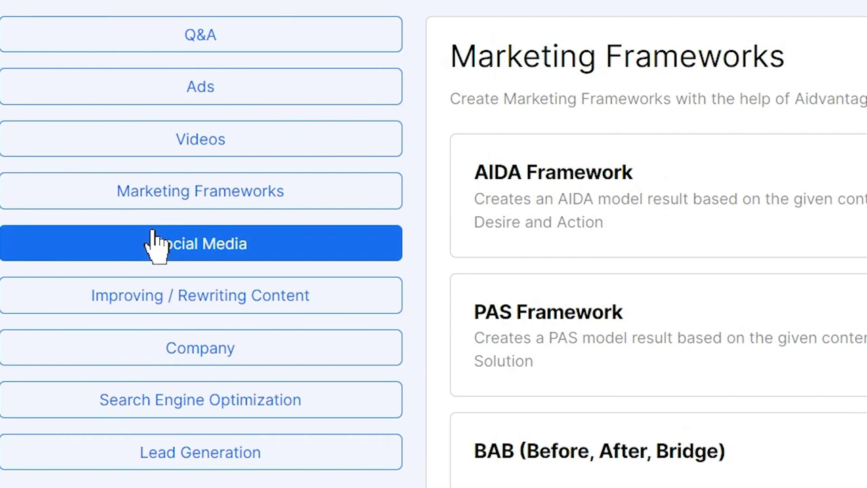
pyautogui.click(284, 246)
pyautogui.scroll(-2, 654, 352)
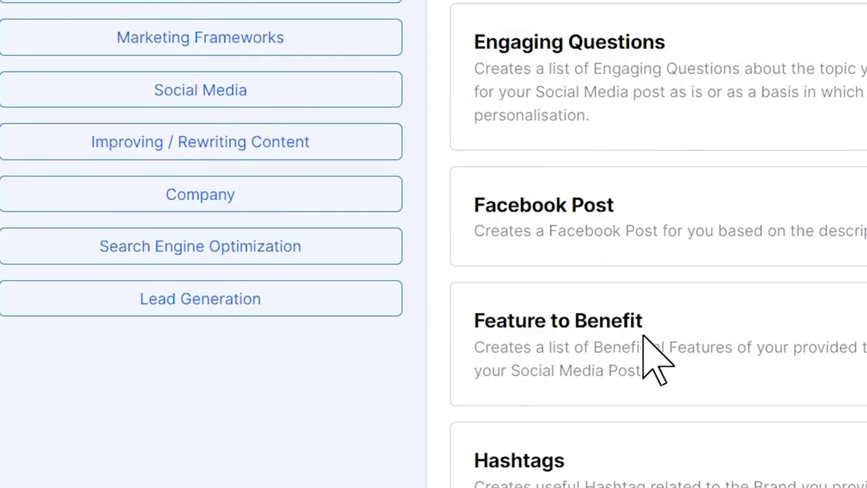
pyautogui.scroll(-2, 644, 335)
pyautogui.scroll(-5, 657, 244)
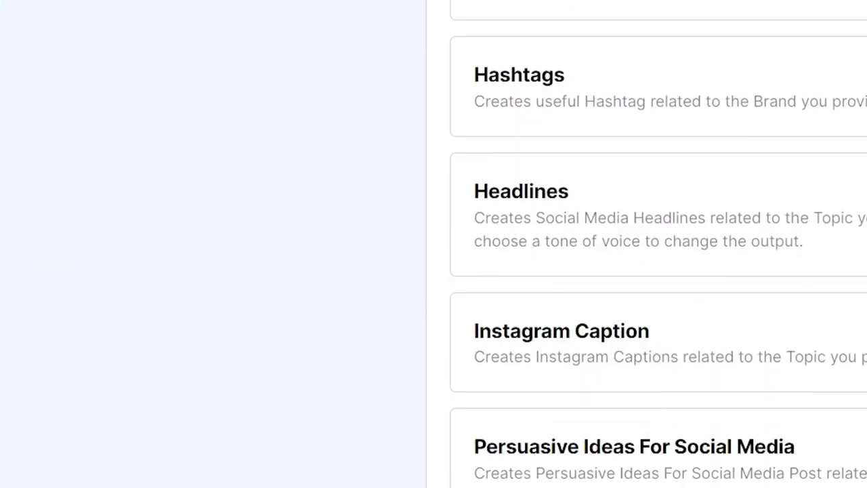
pyautogui.scroll(7, 658, 244)
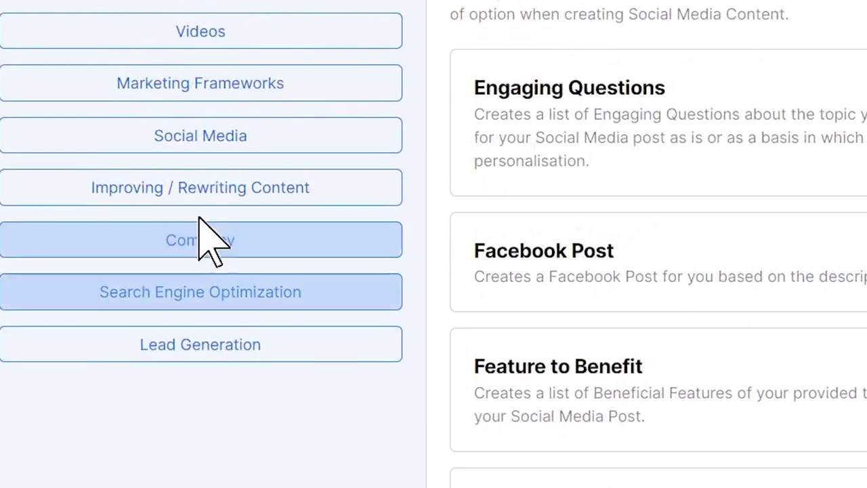
# Step: Browse the Improving / Rewriting Content, Company, Search Engine Optimization and Lead Generation templates
pyautogui.click(171, 191)
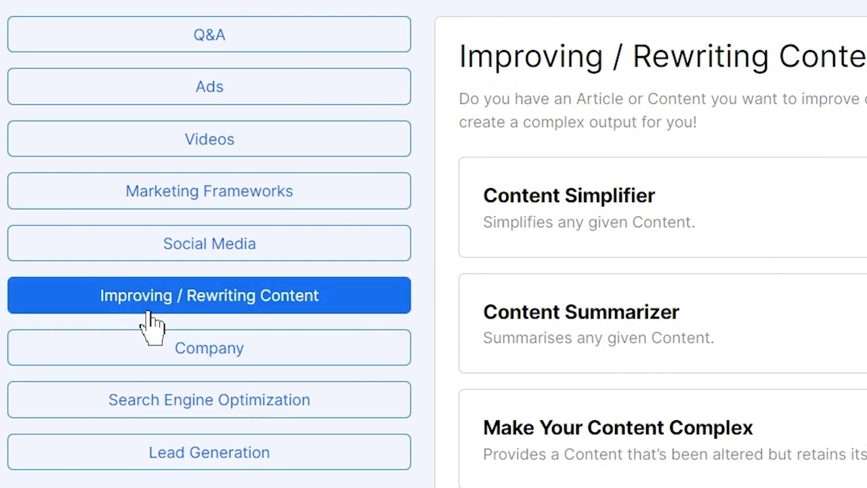
pyautogui.click(154, 363)
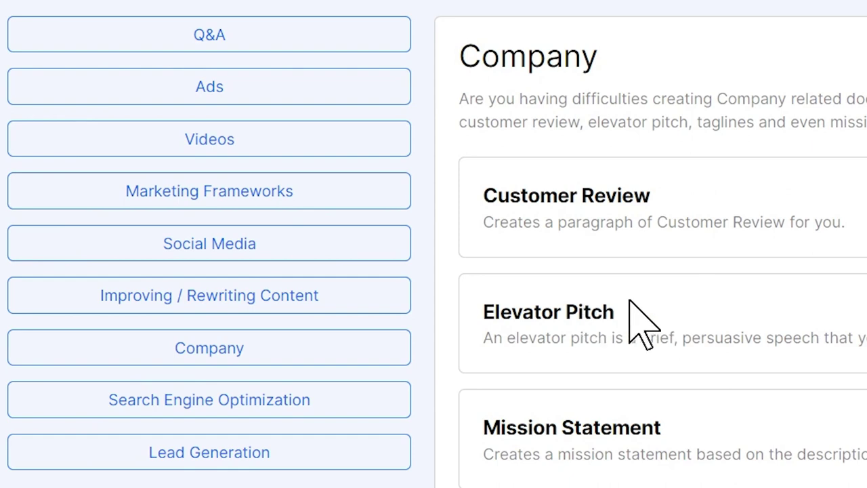
pyautogui.click(299, 410)
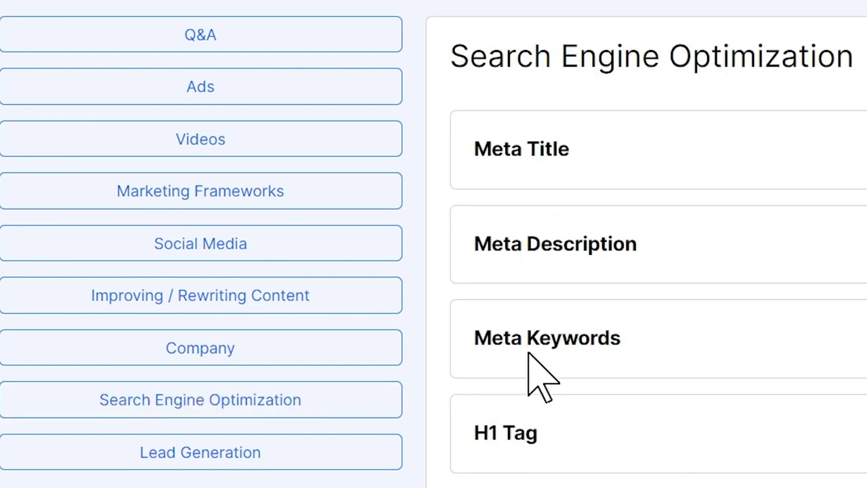
pyautogui.scroll(-1, 628, 436)
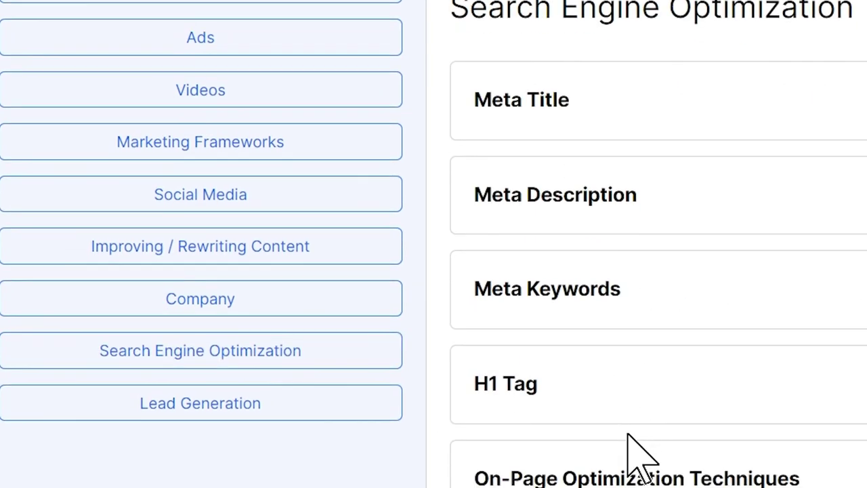
pyautogui.click(213, 407)
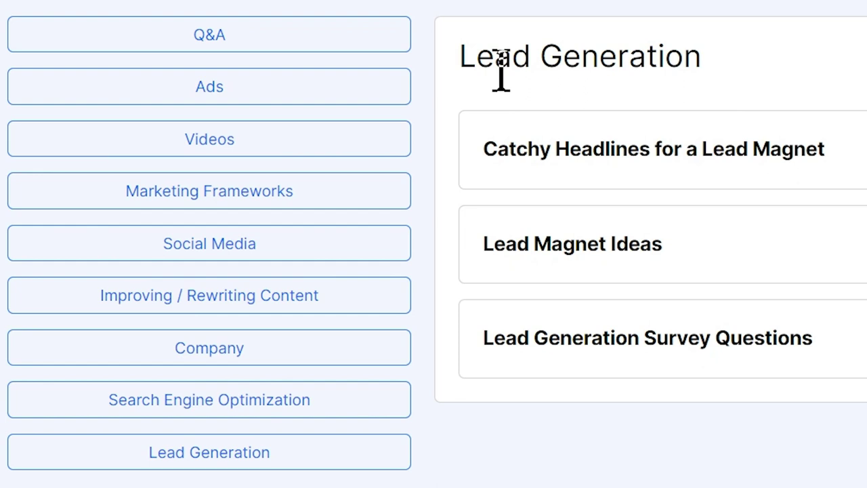
# Step: Open the PAS Framework template form from the Marketing Frameworks category
pyautogui.click(176, 214)
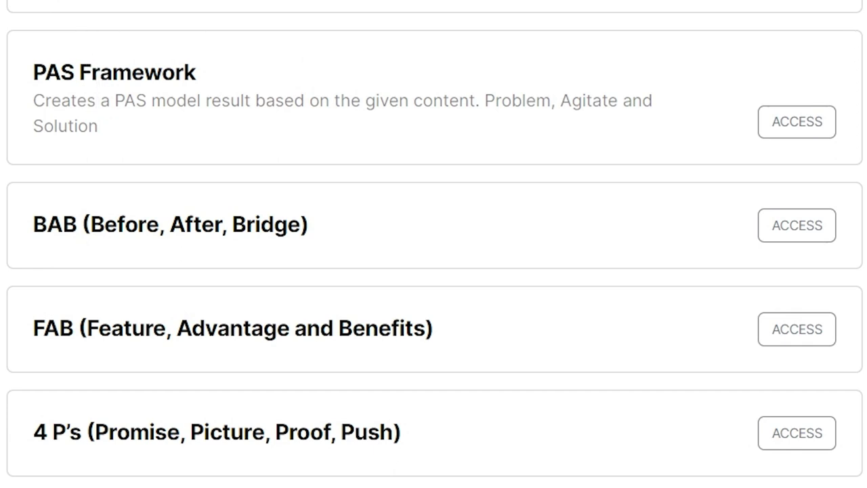
pyautogui.click(786, 126)
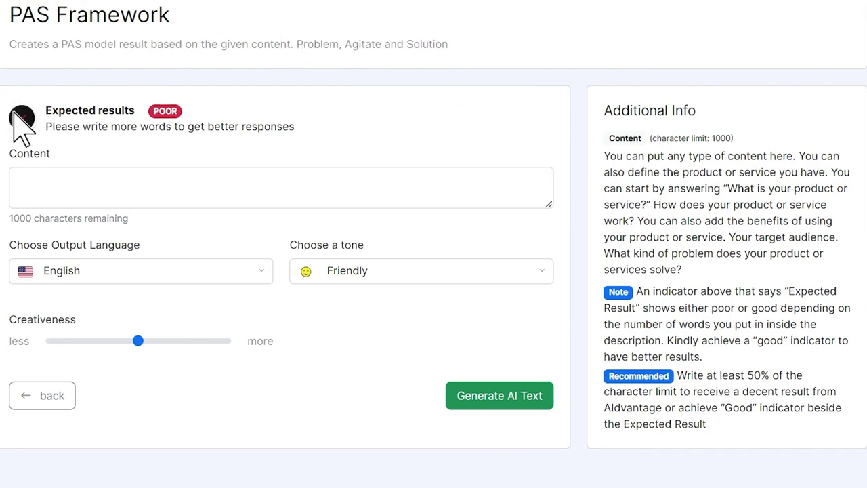
pyautogui.click(16, 178)
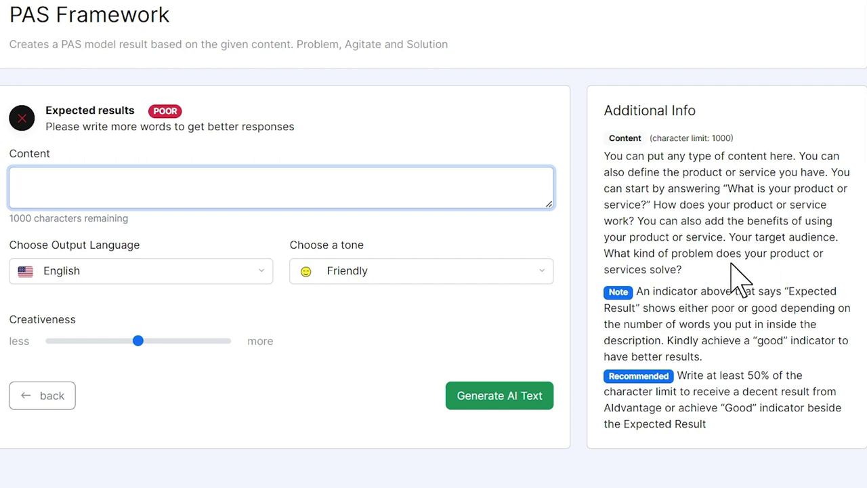
# Step: Keep English output and Friendly tone, and raise creativeness slightly above the middle
pyautogui.click(256, 273)
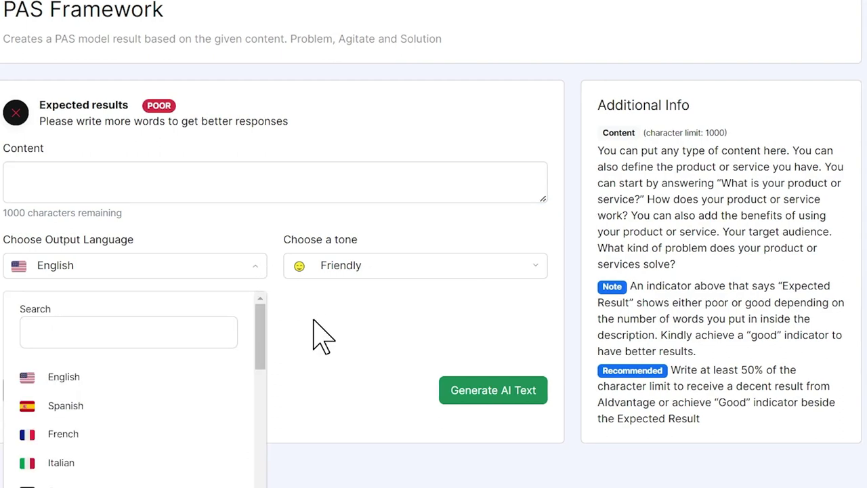
pyautogui.moveTo(265, 344); pyautogui.dragTo(265, 487)
pyautogui.click(342, 366)
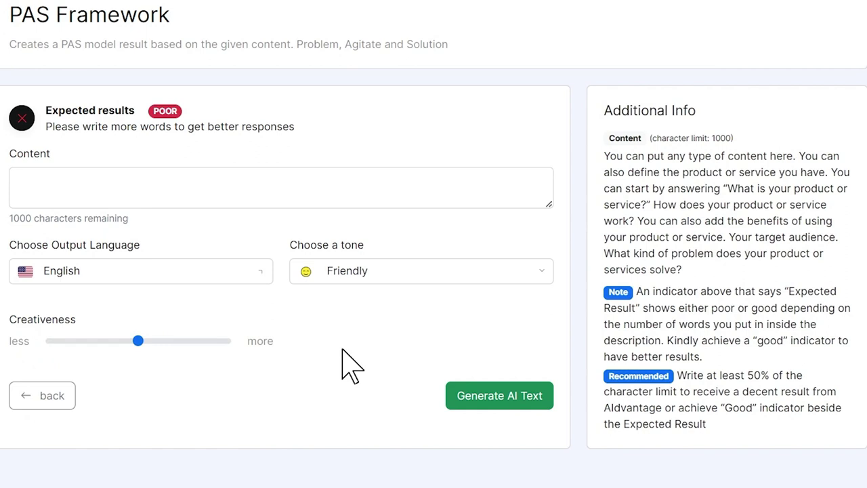
pyautogui.click(360, 274)
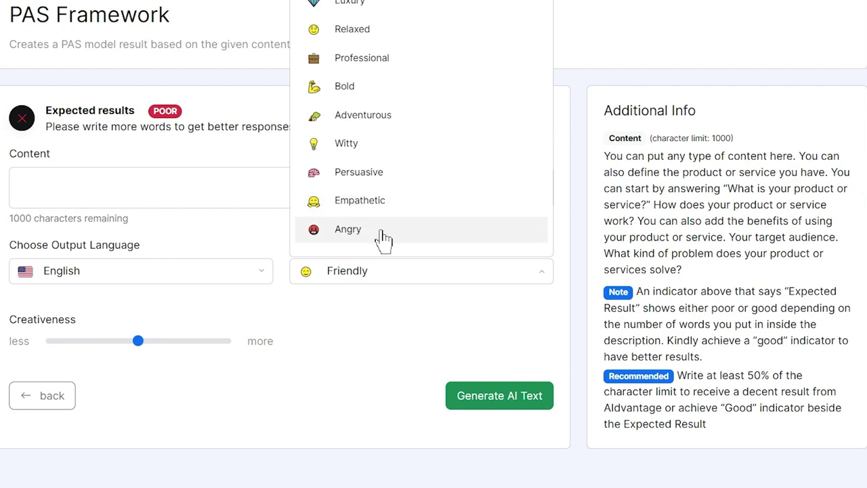
pyautogui.click(332, 369)
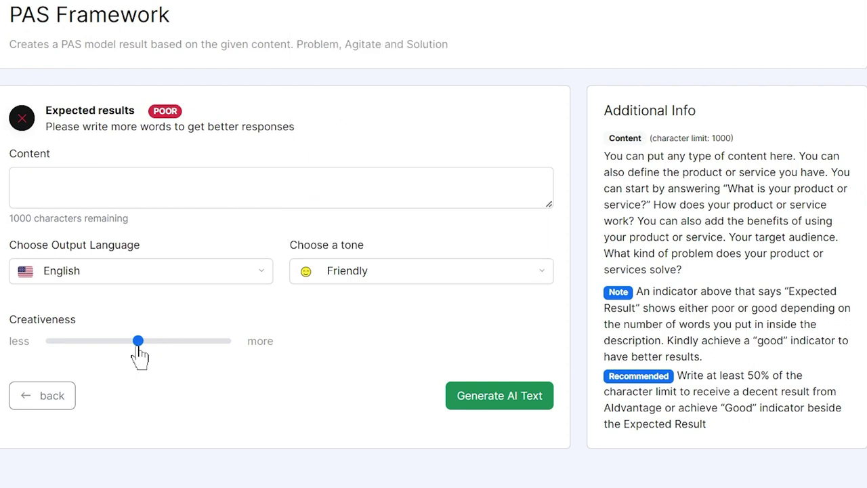
pyautogui.moveTo(137, 344); pyautogui.dragTo(173, 332)
# Step: Paste the Mobile Bike Repair Training description into Content, enlarge the box, and raise creativeness further
pyautogui.click(369, 186)
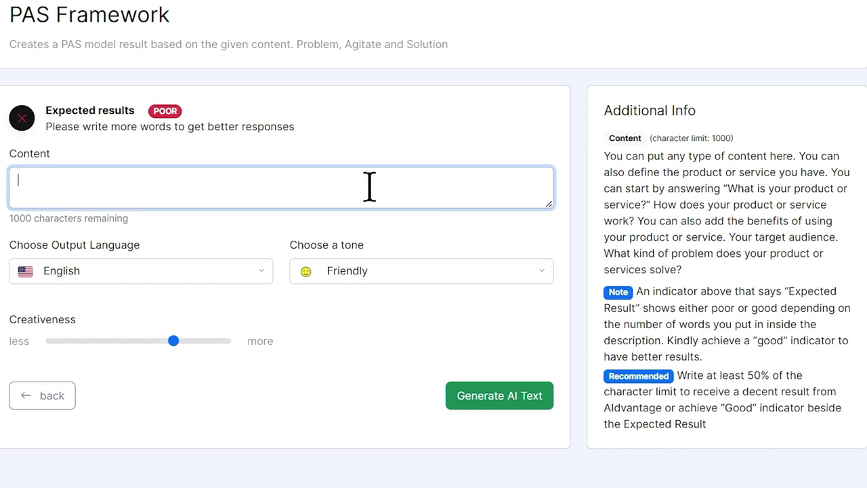
pyautogui.hotkey('ctrl', 'v')
pyautogui.moveTo(548, 204); pyautogui.dragTo(546, 270)
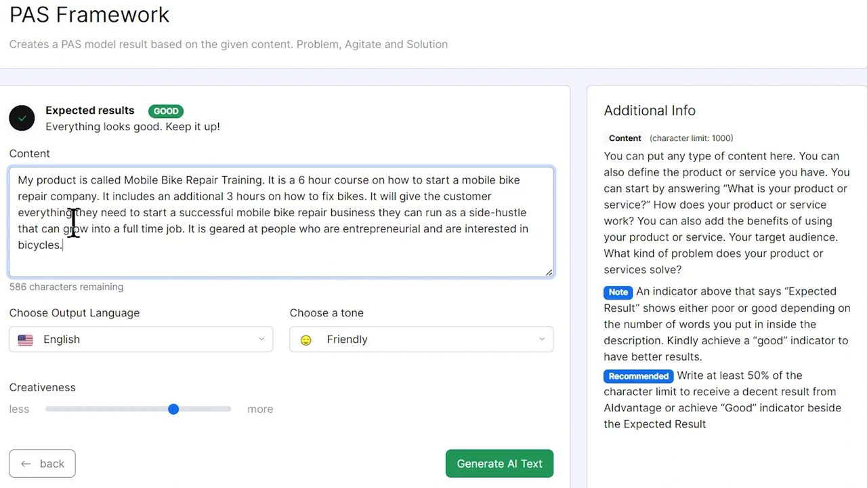
pyautogui.moveTo(174, 409); pyautogui.dragTo(192, 409)
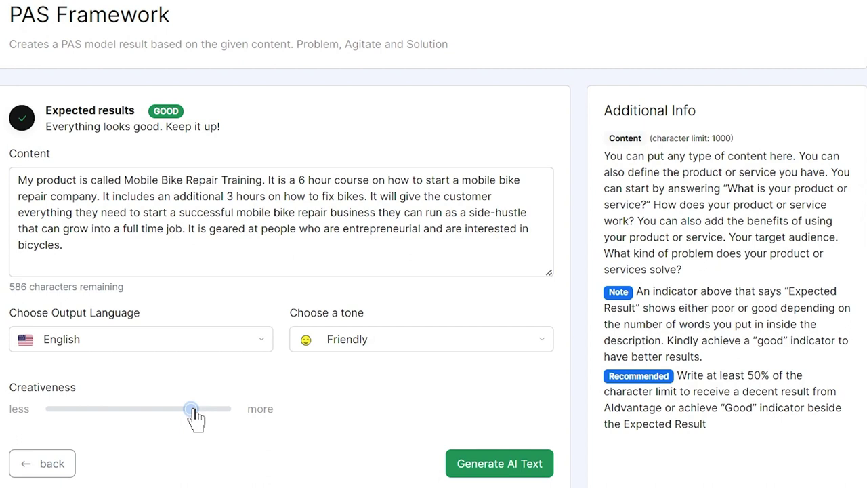
# Step: Generate the PAS copy for the bike-repair course, save it, and check it in the Text Archive
pyautogui.click(485, 465)
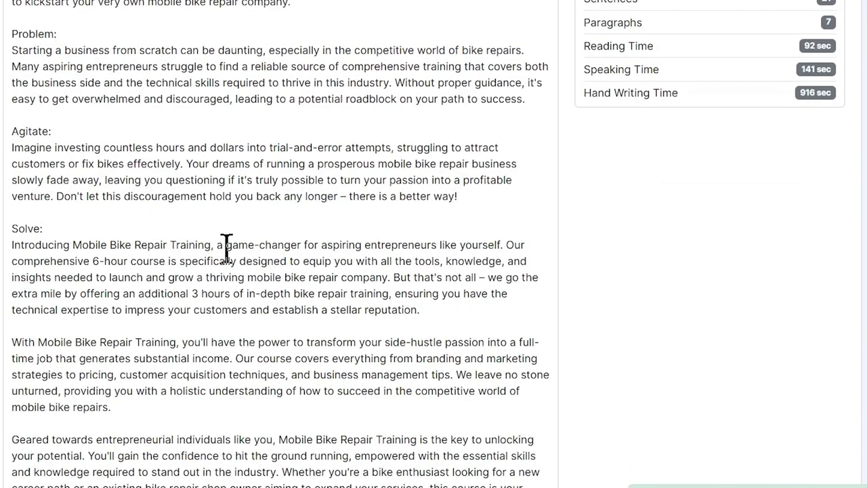
pyautogui.scroll(1, 227, 250)
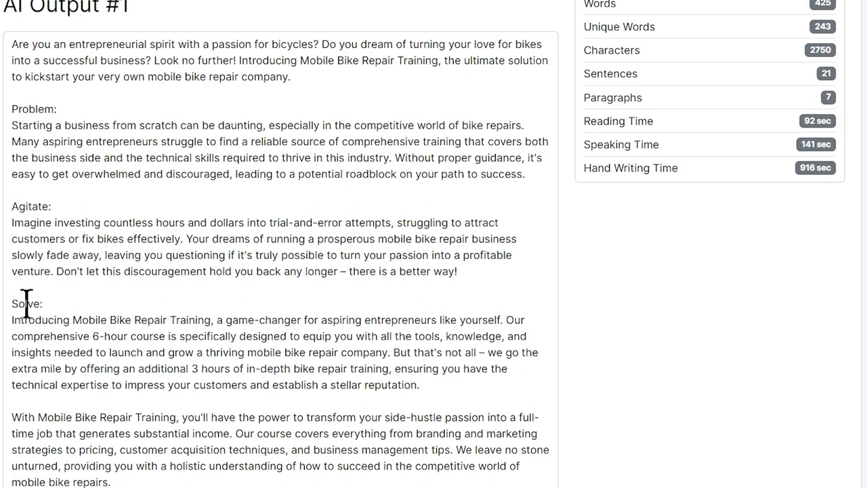
pyautogui.scroll(-5, 142, 294)
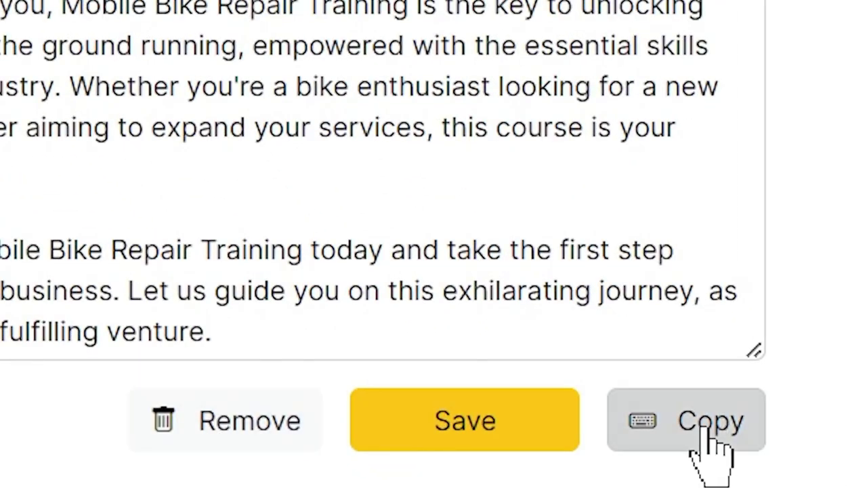
pyautogui.click(441, 434)
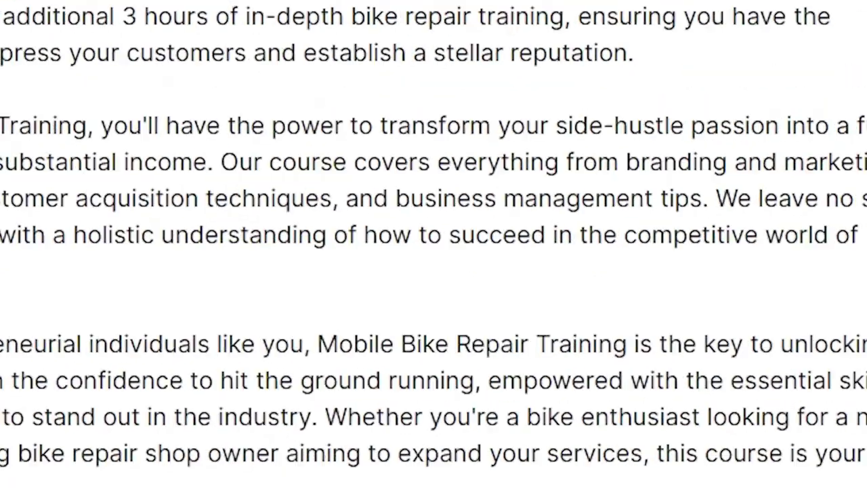
pyautogui.click(39, 139)
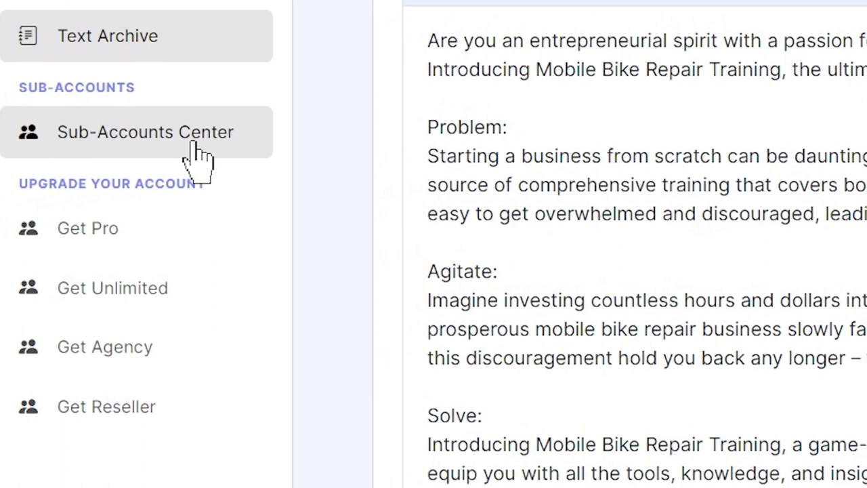
# Step: Go to the Sub-Accounts Center page, where a new user can be created
pyautogui.click(193, 145)
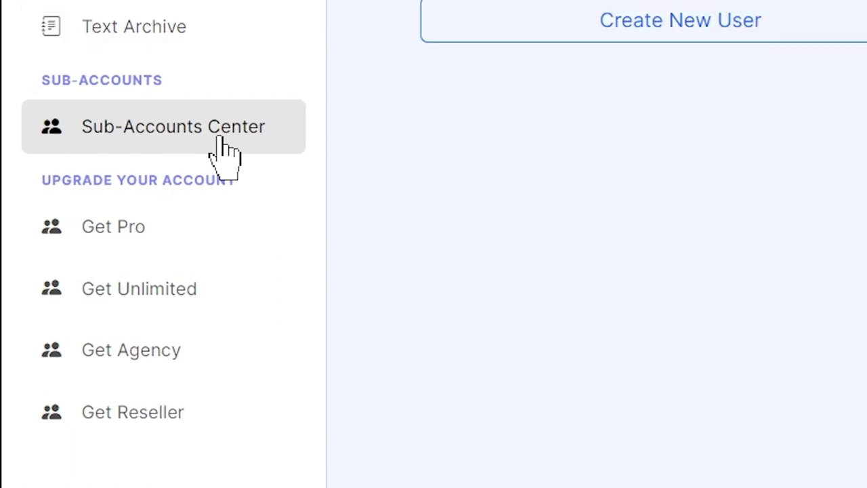